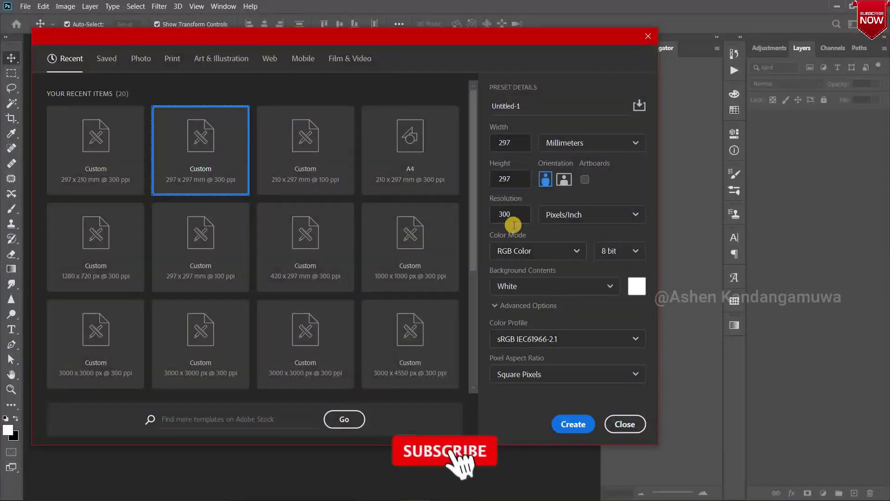
Create a white 297 x 297 mm document at 300 ppi from the preset
left_click(572, 422)
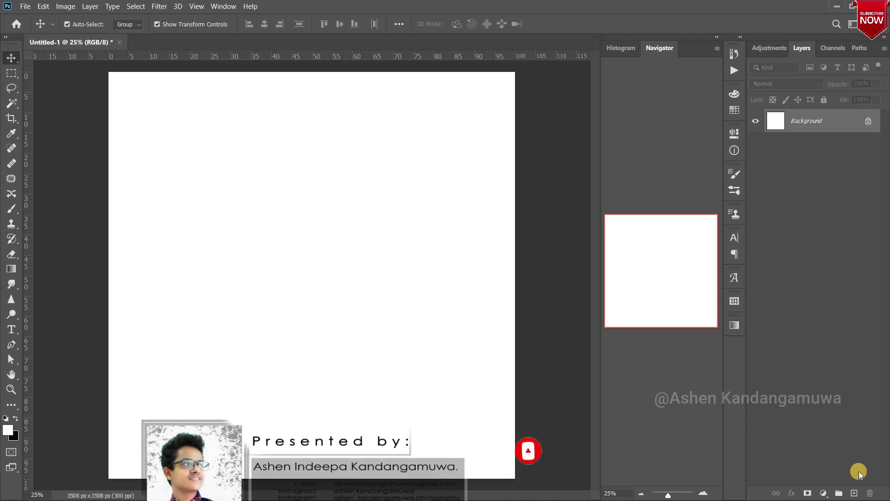
Add a new empty layer and enable eight-segment Mandala symmetry for the Brush tool
left_click(855, 494)
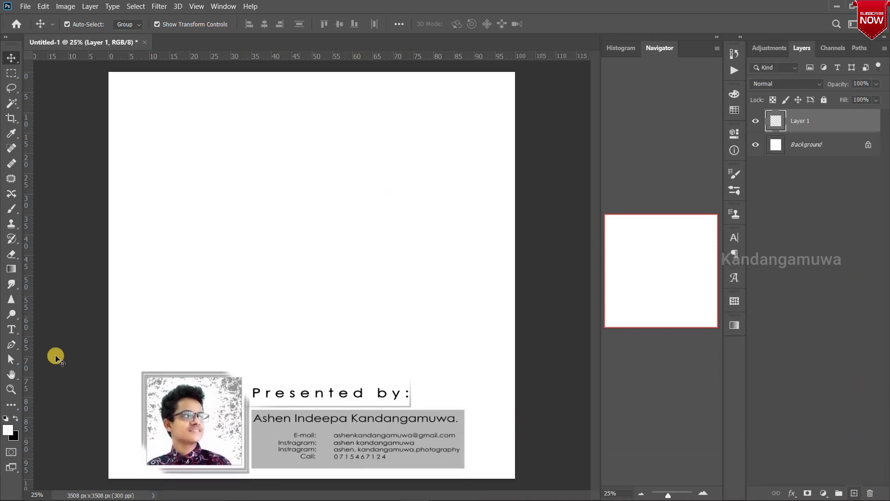
left_click(15, 210)
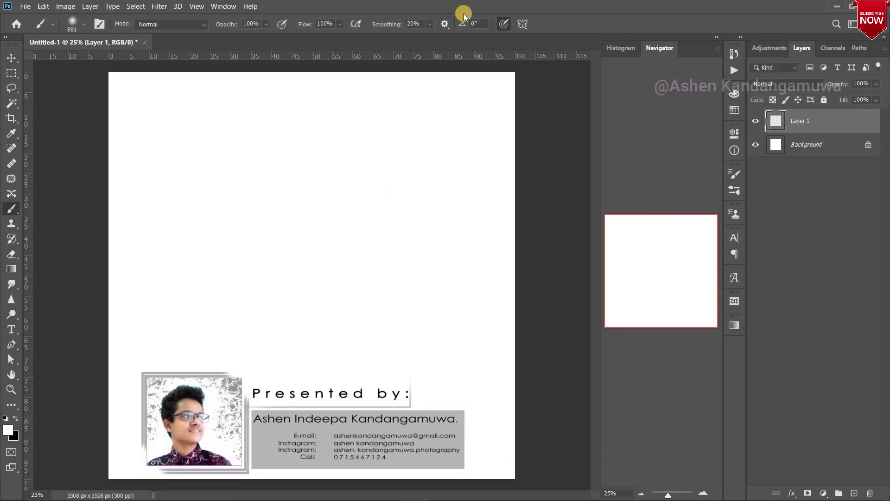
left_click(523, 25)
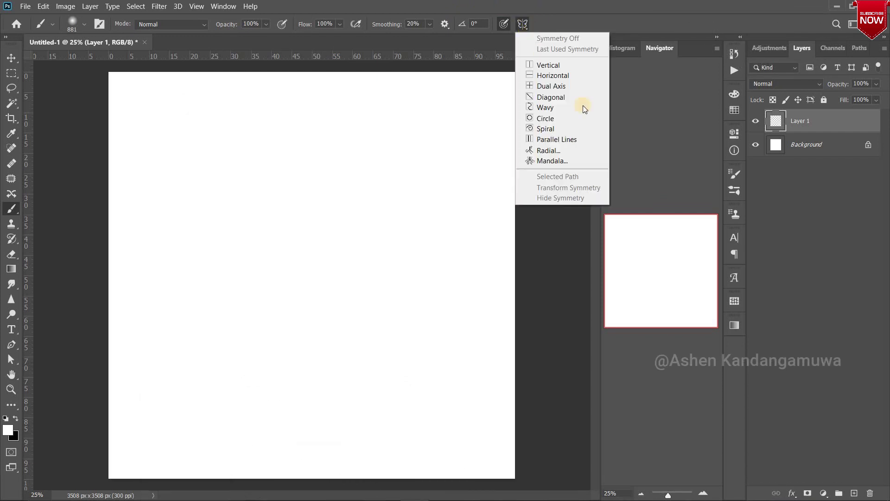
left_click(578, 163)
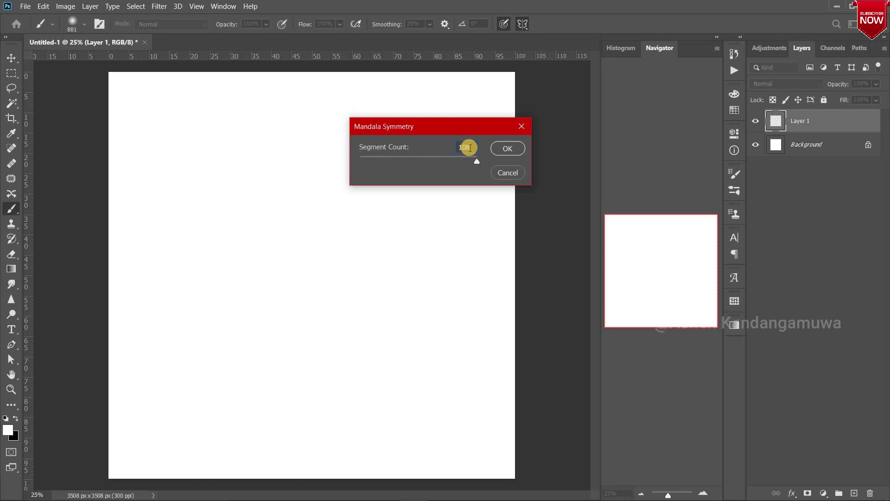
left_click(506, 151)
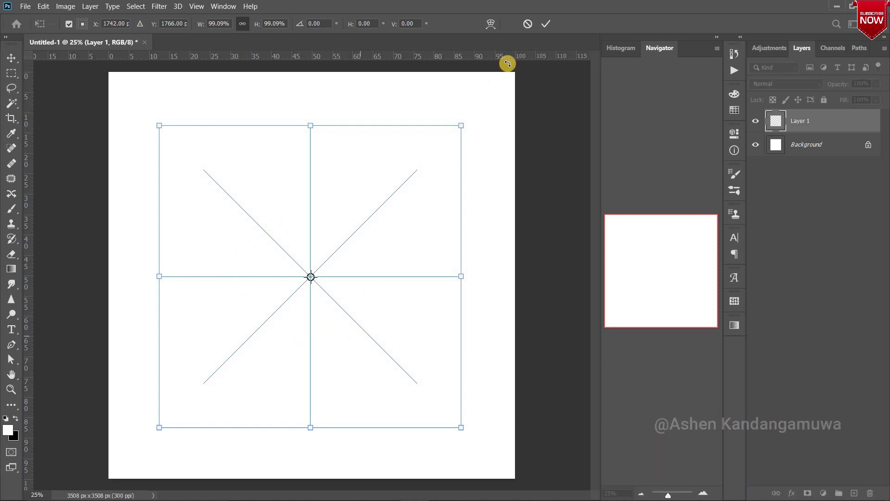
Scale the mandala symmetry guide up to span the canvas, centre it, and commit it
left_click_drag(548, 28, 588, 4)
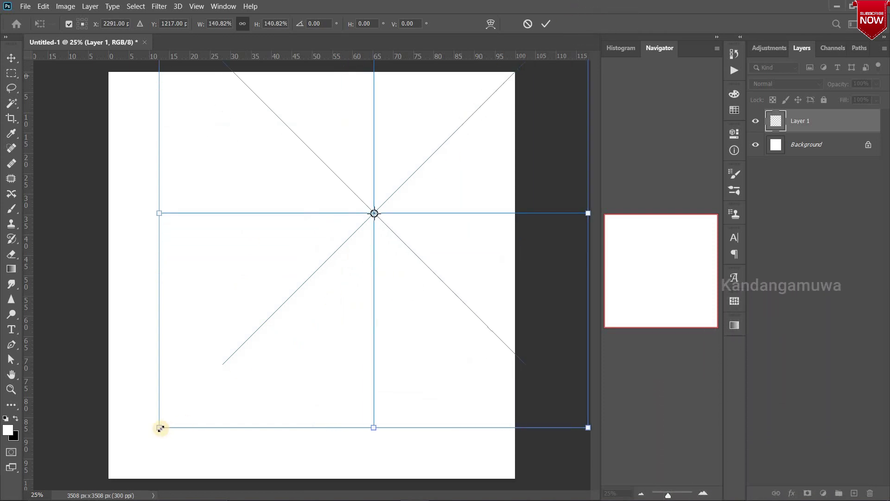
left_click_drag(139, 443, 69, 491)
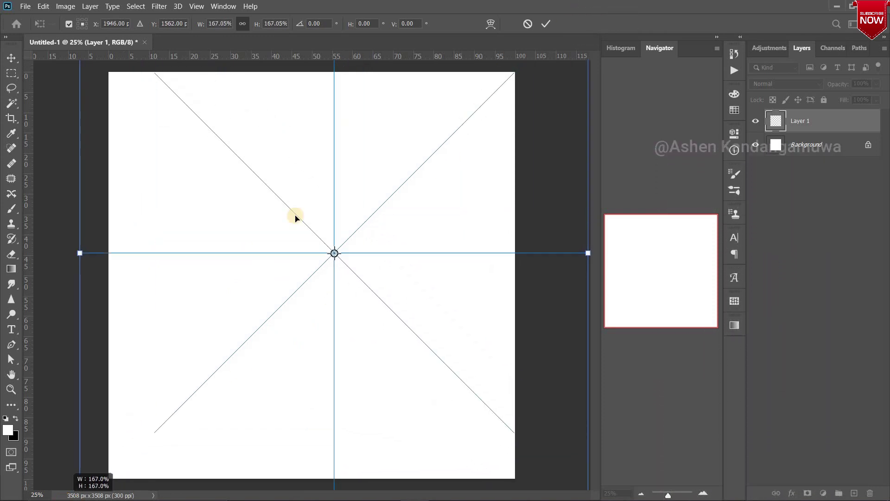
left_click_drag(341, 266, 340, 278)
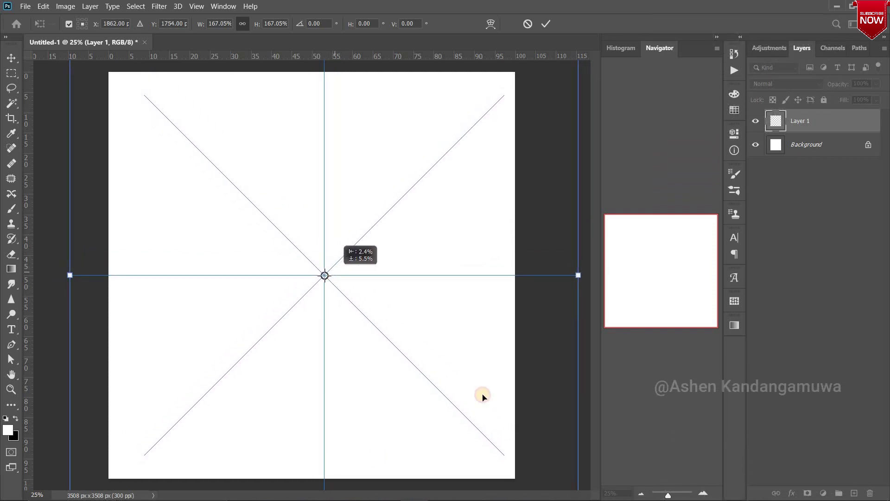
key("Return")
key("b")
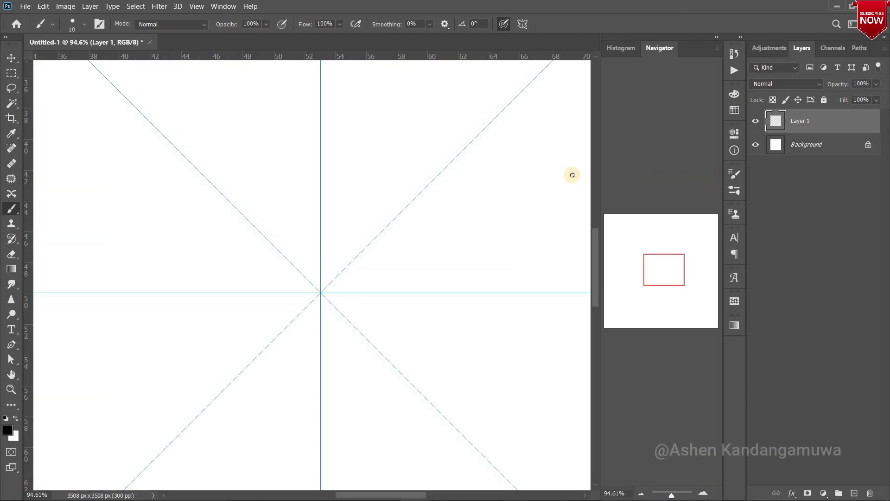
Paint the eight-petal centre flower and a surrounding petal ring, undoing a misdrawn ring
left_click_drag(318, 290, 320, 257)
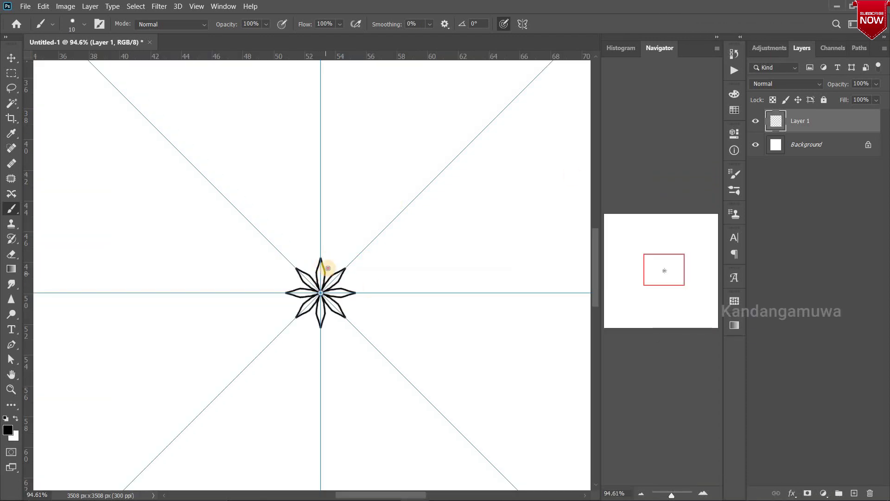
mouse_move(321, 257)
left_mouse_down()
mouse_move(337, 252)
mouse_move(318, 244)
mouse_move(338, 246)
mouse_move(317, 241)
mouse_move(321, 228)
mouse_move(343, 223)
mouse_move(350, 209)
mouse_move(328, 232)
mouse_move(318, 200)
mouse_move(367, 201)
left_mouse_up()
key("ctrl+z")
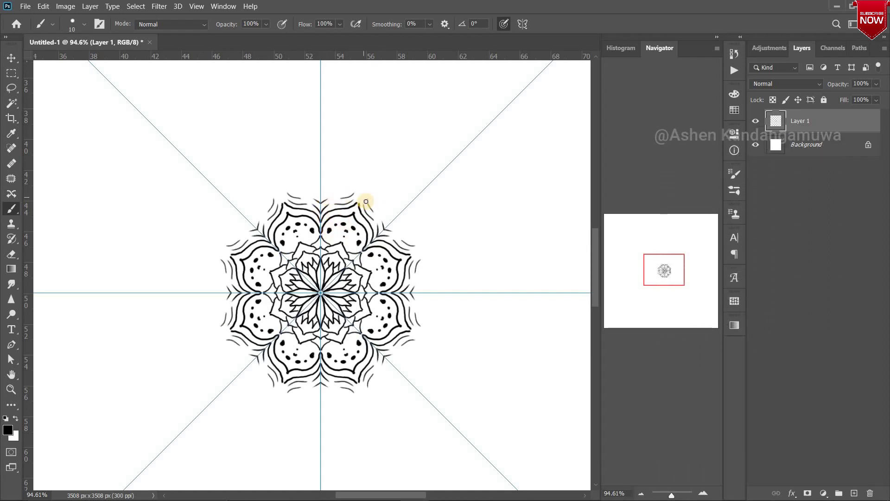
Add pointed leaf tips, large outer petal outlines, V-shaped tip strokes and spikes
mouse_move(311, 186)
left_mouse_down()
mouse_move(324, 175)
mouse_move(321, 200)
mouse_move(346, 175)
mouse_move(342, 189)
mouse_move(360, 185)
left_mouse_up()
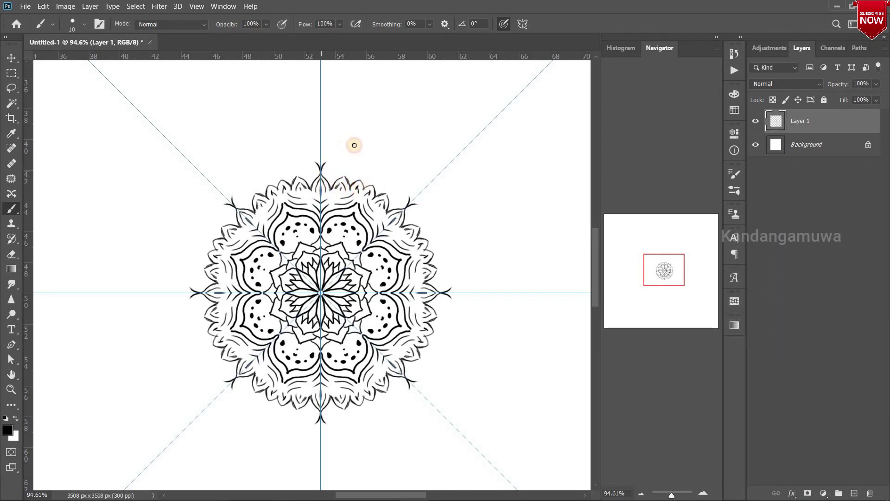
mouse_move(355, 145)
left_mouse_down()
mouse_move(371, 165)
mouse_move(350, 145)
mouse_move(367, 165)
mouse_move(378, 145)
left_mouse_up()
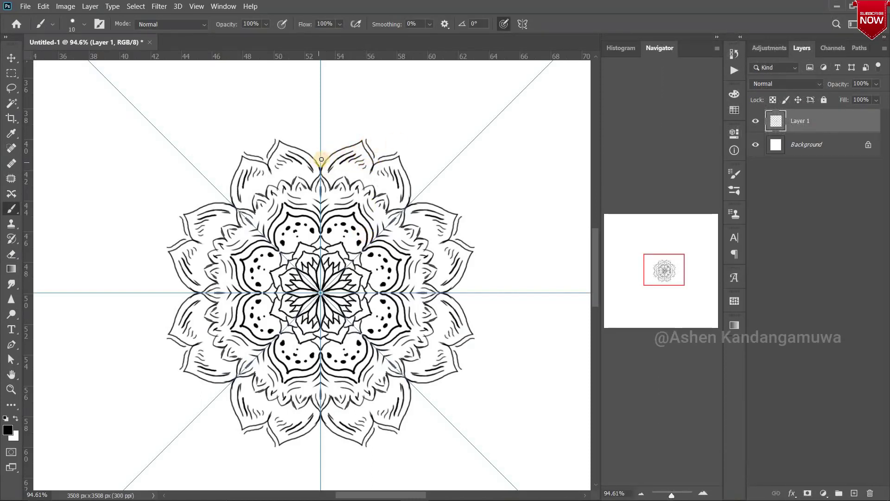
mouse_move(321, 159)
left_mouse_down()
mouse_move(340, 139)
mouse_move(322, 160)
mouse_move(348, 149)
left_mouse_up()
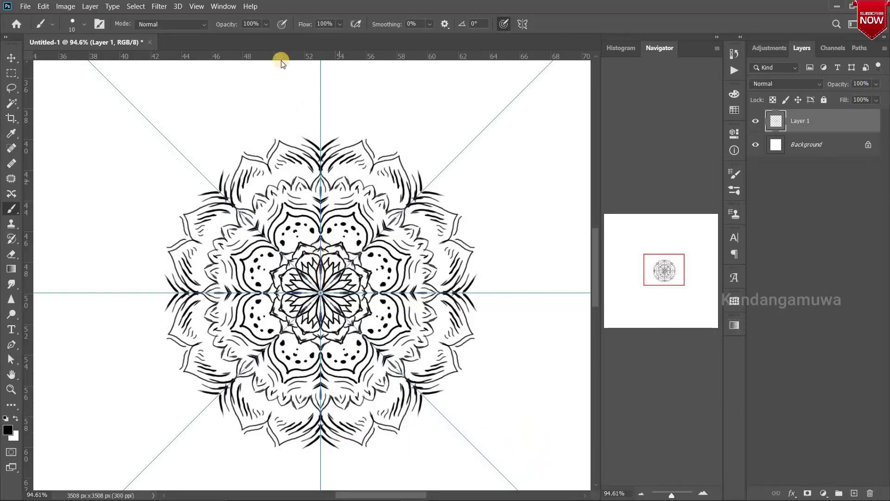
mouse_move(313, 130)
left_mouse_down()
mouse_move(319, 105)
mouse_move(330, 140)
mouse_move(373, 148)
mouse_move(393, 120)
mouse_move(393, 153)
mouse_move(407, 125)
mouse_move(377, 112)
mouse_move(398, 96)
mouse_move(407, 103)
mouse_move(376, 126)
mouse_move(388, 108)
left_mouse_up()
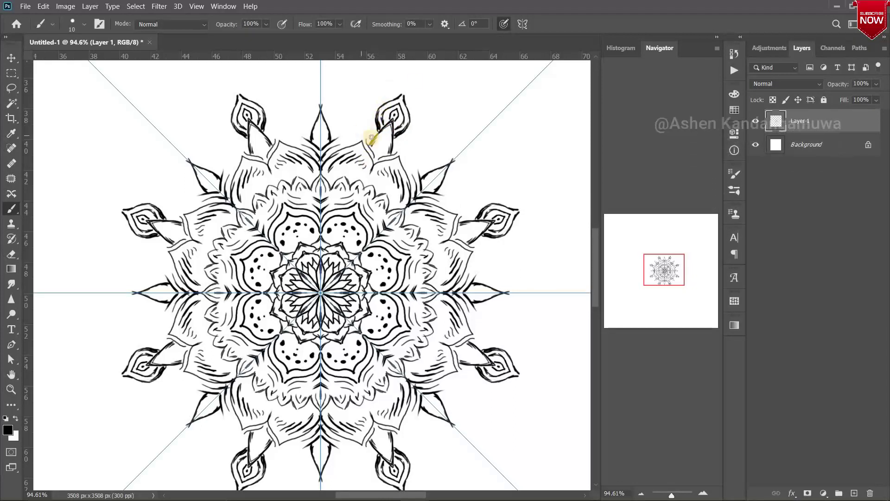
Paint chains of spiral curls with dots and a curled stem at the top centre
mouse_move(347, 121)
left_mouse_down()
mouse_move(378, 90)
mouse_move(407, 79)
left_mouse_up()
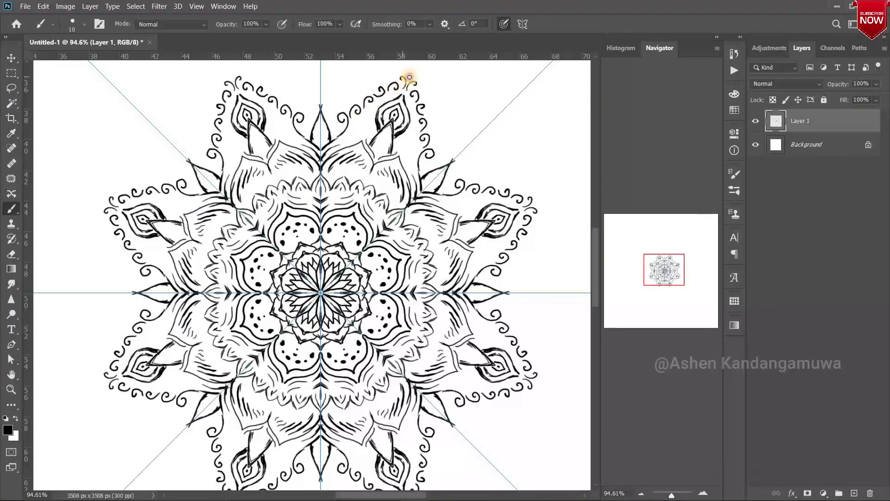
left_click(411, 75)
left_click_drag(667, 279, 667, 271)
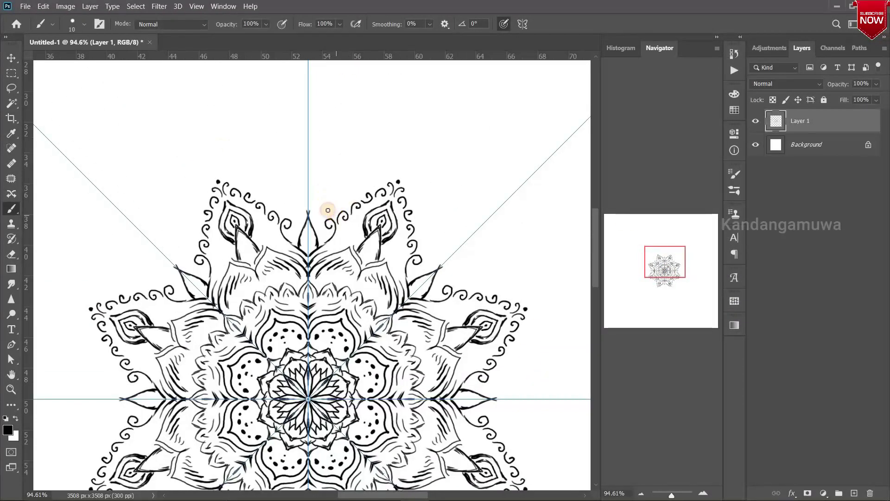
mouse_move(327, 210)
left_mouse_down()
mouse_move(371, 179)
mouse_move(397, 174)
left_mouse_up()
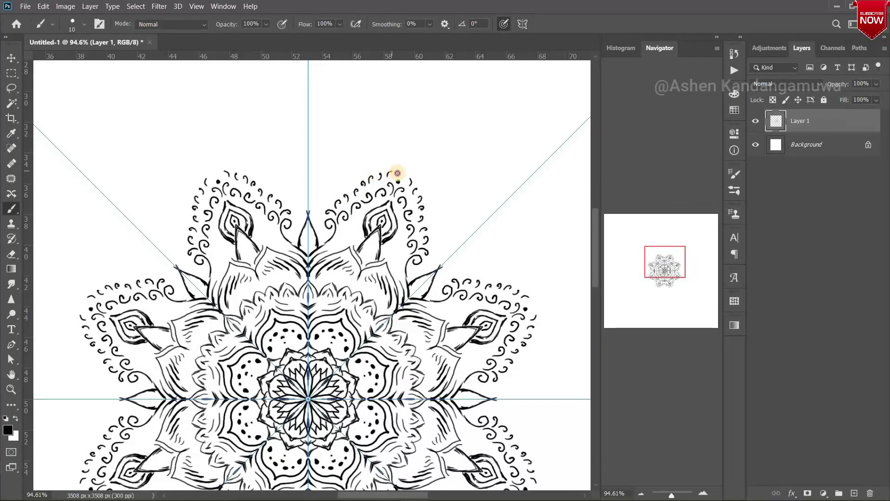
left_click(405, 164)
mouse_move(307, 212)
left_mouse_down()
mouse_move(312, 149)
mouse_move(272, 169)
left_mouse_up()
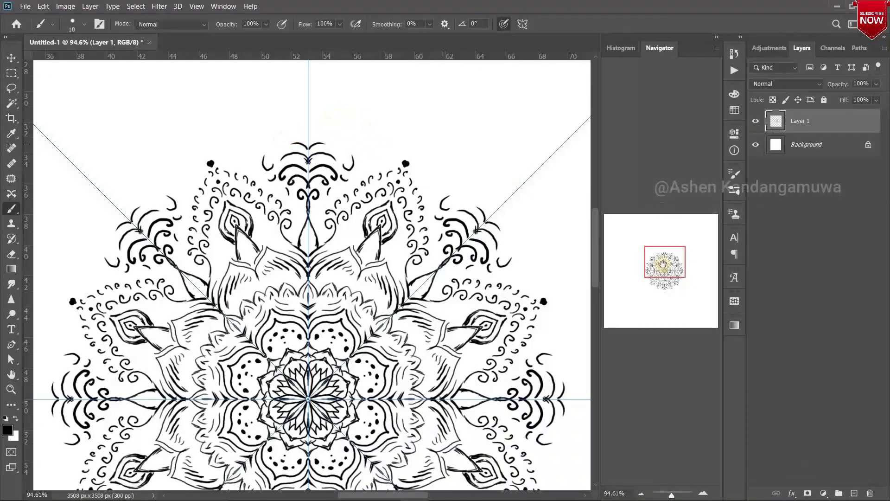
left_click_drag(663, 263, 668, 259)
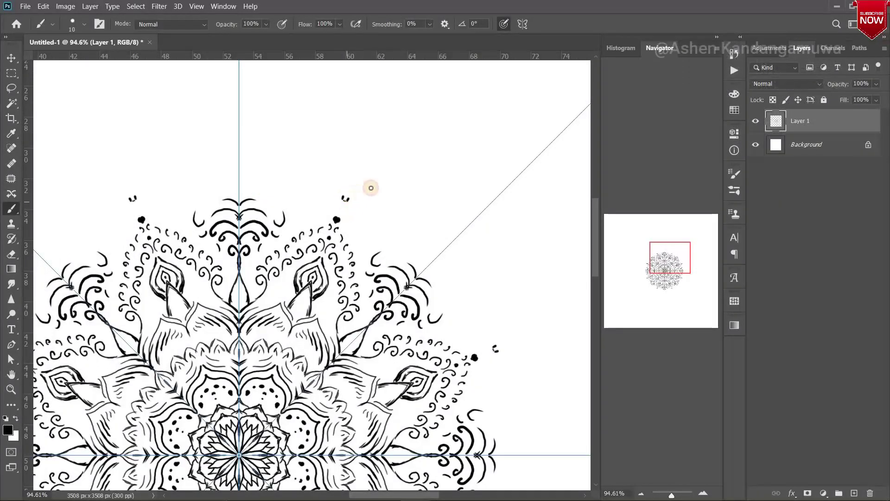
Draw large scalloped outer petals, erase overlaps, and add curved inner petal lines
mouse_move(371, 187)
left_mouse_down()
mouse_move(445, 177)
mouse_move(433, 265)
mouse_move(443, 260)
left_mouse_up()
key("e")
key("b")
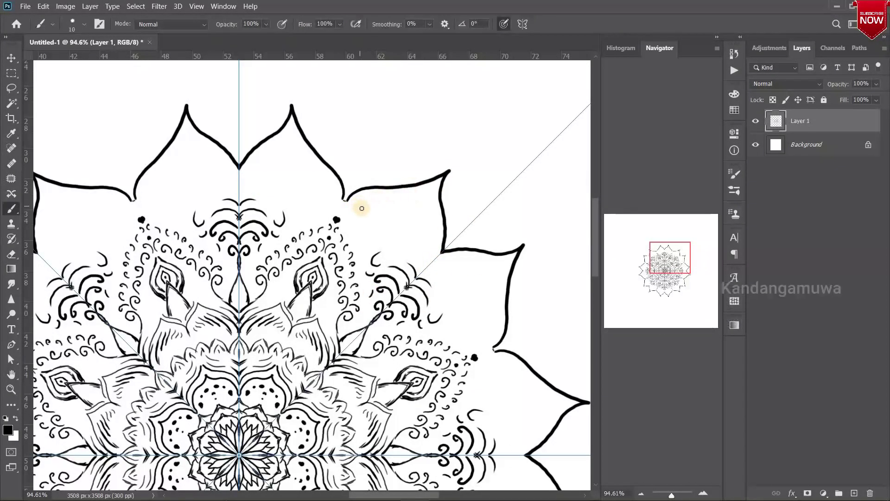
left_click_drag(421, 198, 431, 241)
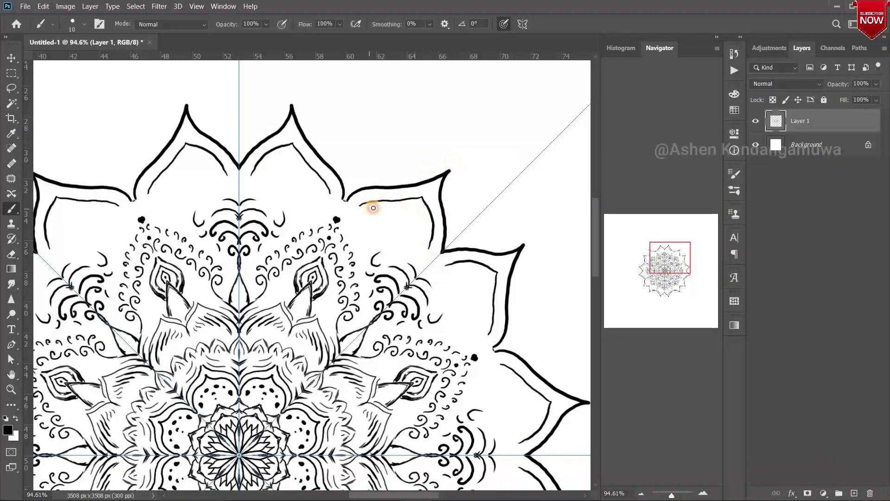
left_click_drag(369, 203, 429, 242)
Add rows of small black dots inside the outer petals and along the diagonals
left_click(374, 226)
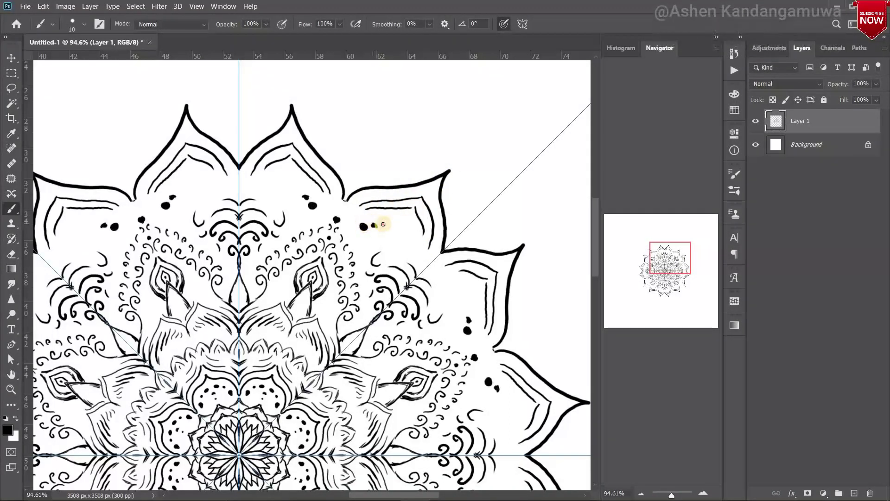
left_click(373, 235)
left_click(397, 226)
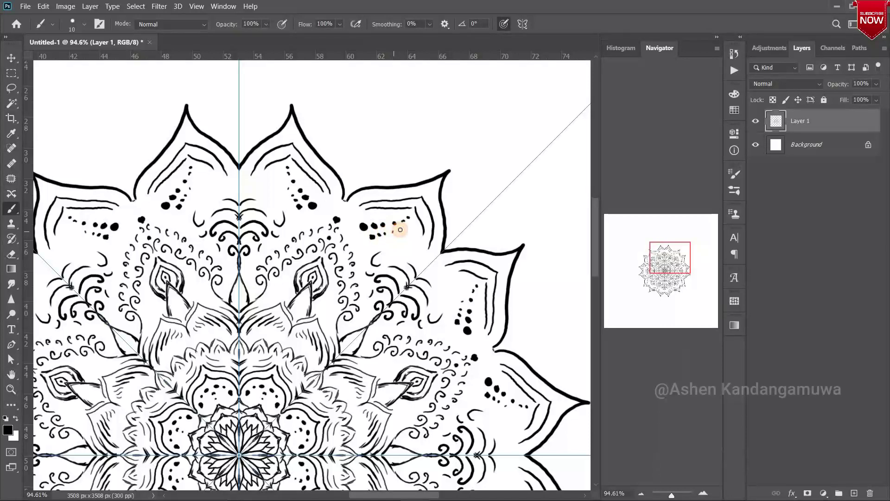
left_click(435, 254)
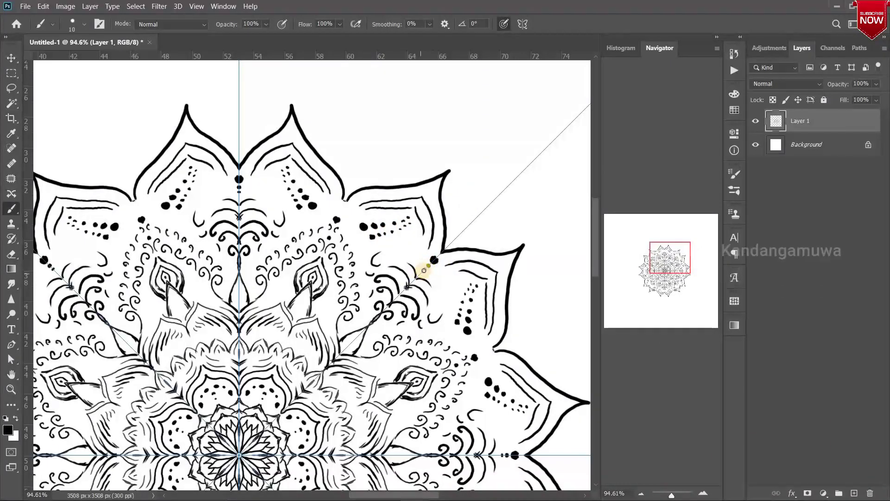
left_click_drag(670, 291, 664, 281)
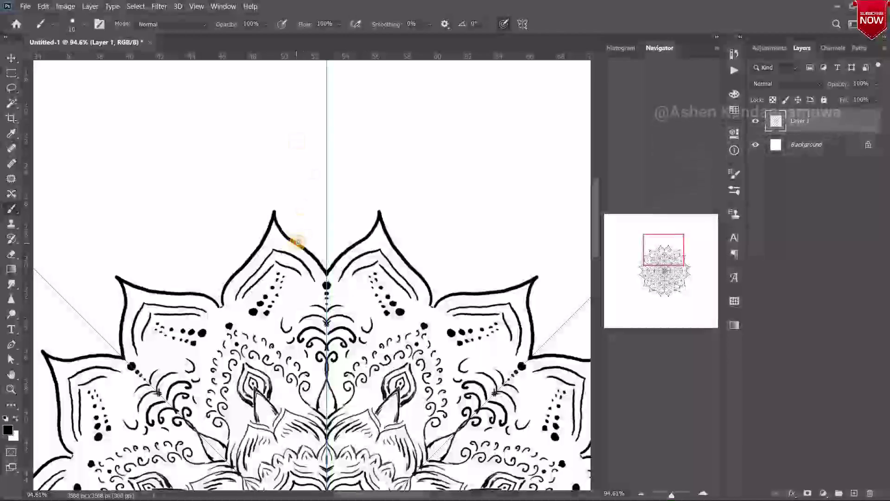
Draw heart-shaped hook crests above the central petals with short arc strokes around them
mouse_move(299, 241)
left_mouse_down()
mouse_move(299, 186)
mouse_move(326, 215)
mouse_move(327, 139)
left_mouse_up()
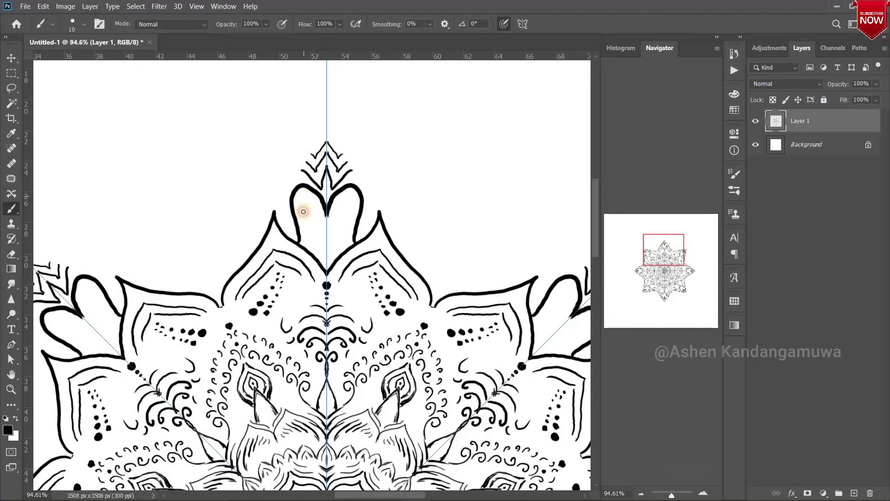
left_click_drag(309, 197, 299, 246)
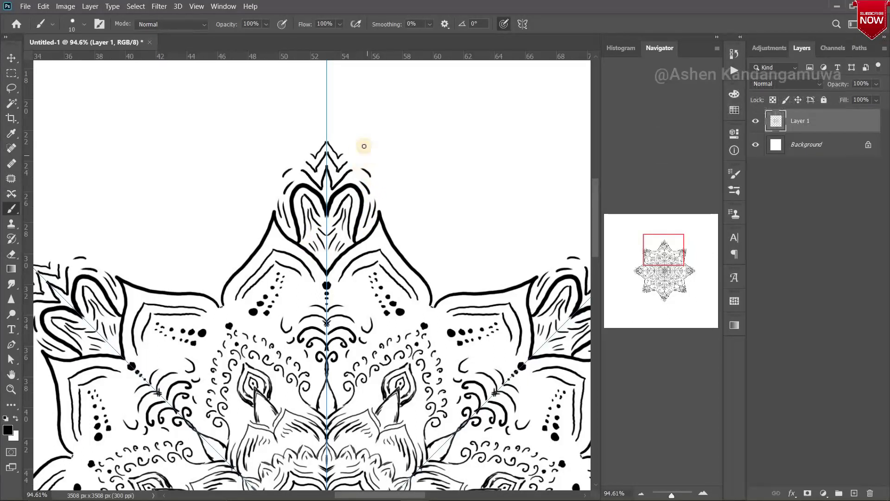
left_click_drag(356, 140, 363, 143)
left_click_drag(362, 152, 370, 158)
left_click_drag(393, 217, 408, 235)
left_click_drag(403, 222, 420, 249)
Paint a large filled dot with a tapering row of small dots, plus a curl stroke
left_click_drag(448, 284, 441, 280)
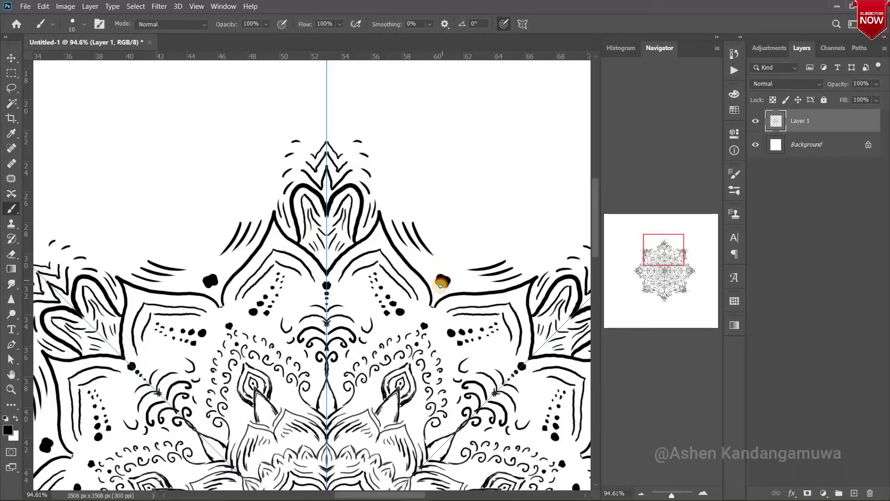
left_click(449, 263)
left_click(455, 255)
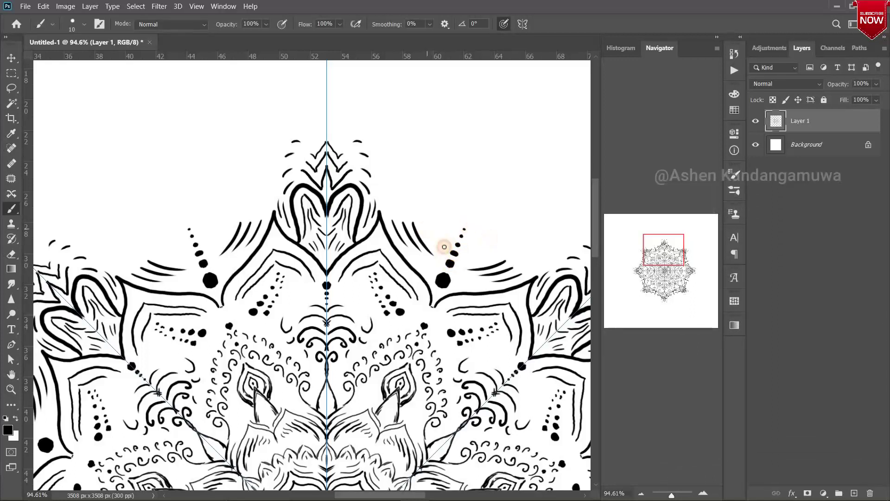
left_click_drag(655, 246, 671, 239)
mouse_move(119, 213)
left_mouse_down()
mouse_move(193, 229)
mouse_move(212, 219)
mouse_move(227, 234)
mouse_move(284, 246)
mouse_move(295, 261)
left_mouse_up()
Paint two mirrored rows of curls along the mandala's outer arc, redoing the first row
key("ctrl+z")
key("ctrl+z")
key("ctrl+z")
key("ctrl+z")
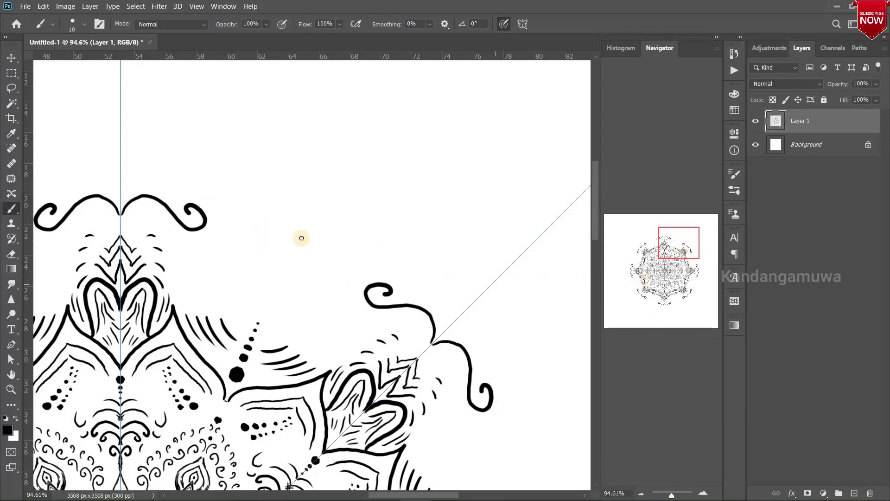
mouse_move(213, 212)
left_mouse_down()
mouse_move(268, 245)
mouse_move(407, 292)
left_mouse_up()
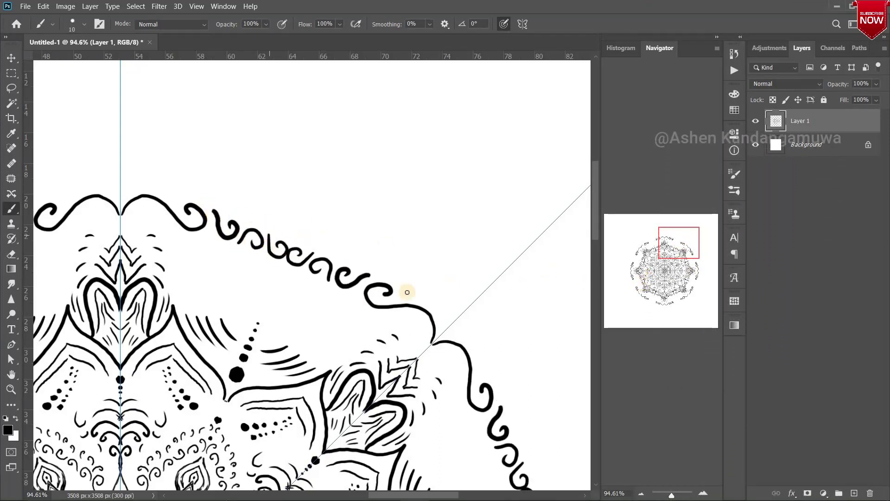
left_click_drag(669, 256, 660, 254)
mouse_move(241, 232)
left_mouse_down()
mouse_move(259, 204)
mouse_move(312, 224)
mouse_move(358, 229)
mouse_move(369, 249)
mouse_move(413, 266)
left_mouse_up()
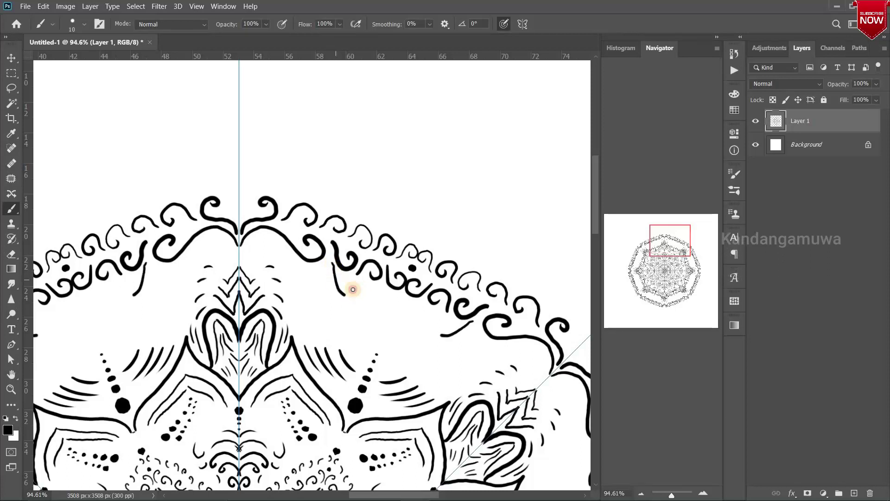
mouse_move(353, 289)
left_mouse_down()
mouse_move(363, 318)
mouse_move(375, 302)
mouse_move(415, 327)
left_mouse_up()
mouse_move(357, 213)
left_mouse_down()
mouse_move(389, 198)
mouse_move(404, 222)
mouse_move(453, 204)
mouse_move(443, 219)
left_mouse_up()
Erase the stray stroke tip at the top right of the swirl border
key("e")
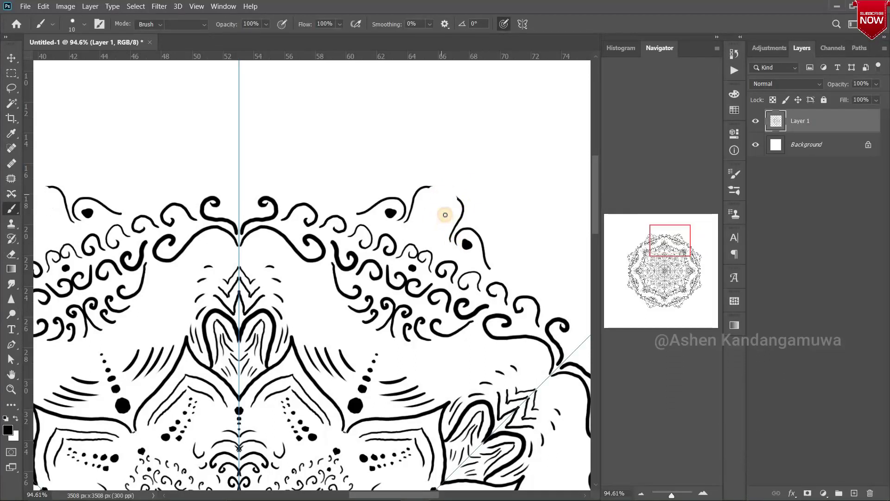
key("e")
mouse_move(430, 186)
left_mouse_down()
mouse_move(441, 213)
mouse_move(455, 175)
left_mouse_up()
key("b")
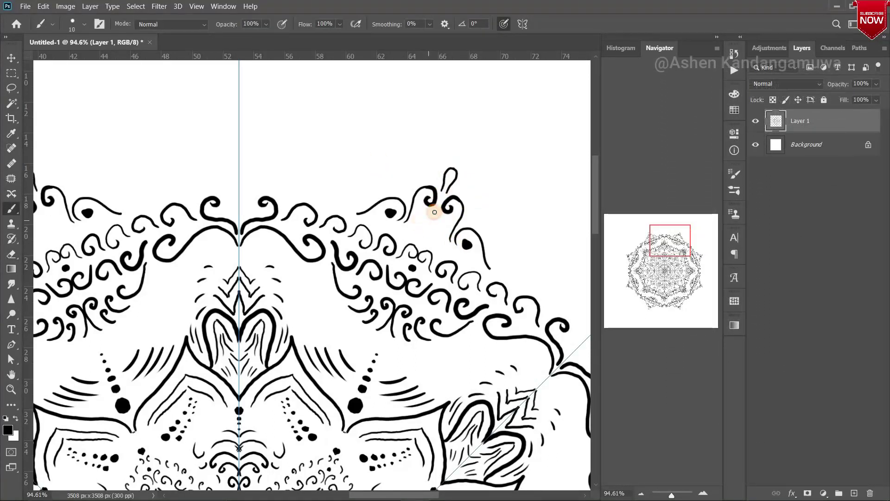
left_click(649, 242)
Draw a mirrored pointed arch at the top centre with nested inner arches
left_click_drag(649, 243, 665, 218)
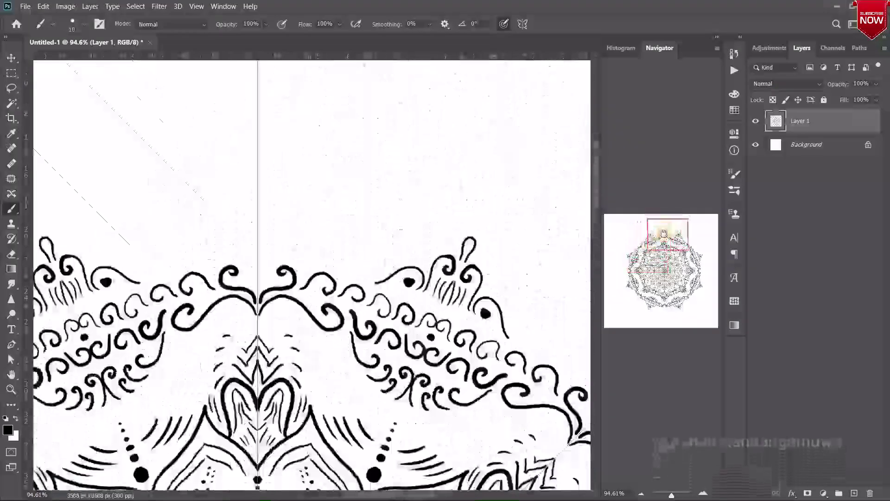
mouse_move(208, 319)
left_mouse_down()
mouse_move(312, 191)
mouse_move(279, 277)
left_mouse_up()
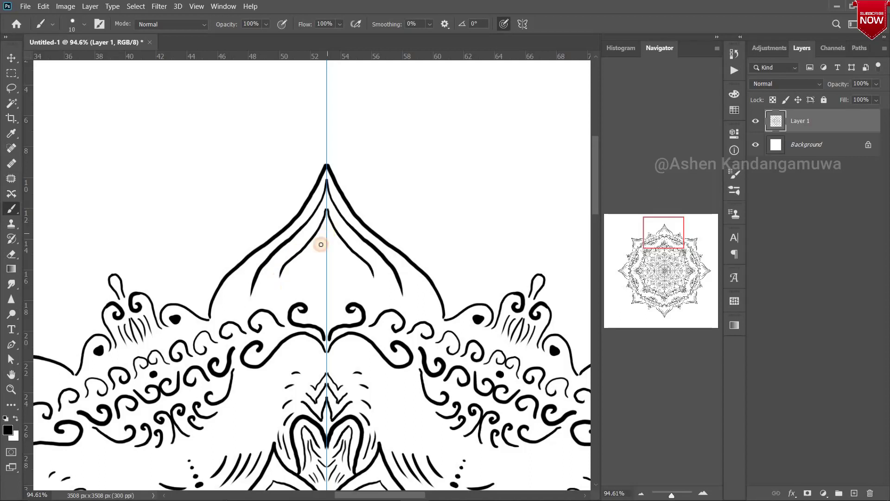
left_click_drag(327, 230, 313, 265)
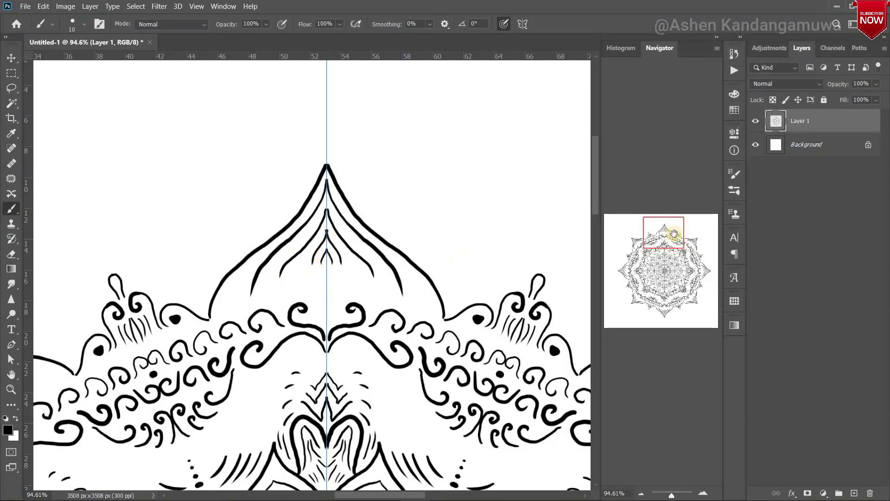
left_click_drag(674, 233, 669, 231)
Outline the arch and add curls up both of its sides, redrawing after an undo
mouse_move(277, 355)
left_mouse_down()
mouse_move(288, 306)
mouse_move(320, 268)
left_mouse_up()
left_click_drag(326, 283, 357, 240)
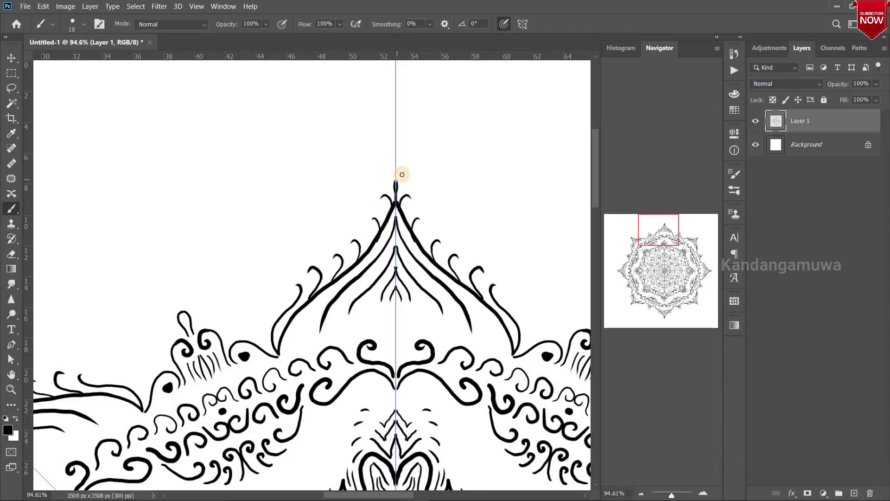
key("ctrl+z")
key("ctrl+z")
key("ctrl+z")
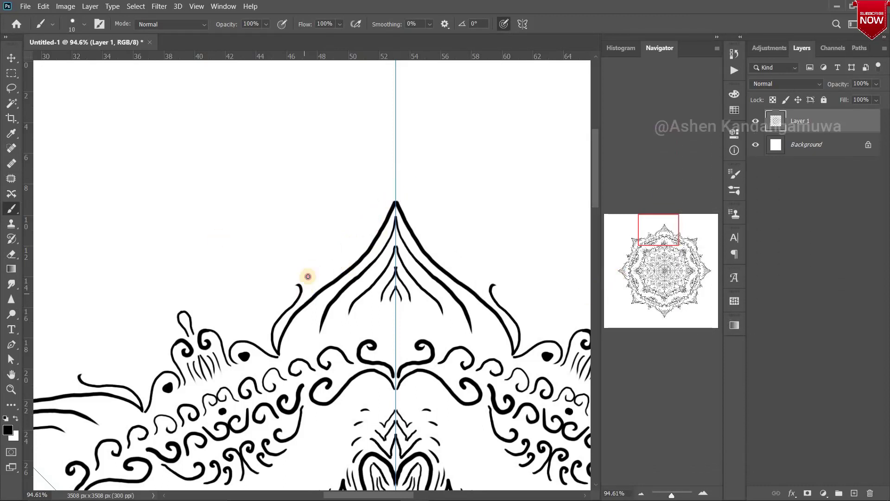
mouse_move(308, 277)
left_mouse_down()
mouse_move(344, 264)
mouse_move(395, 194)
left_mouse_up()
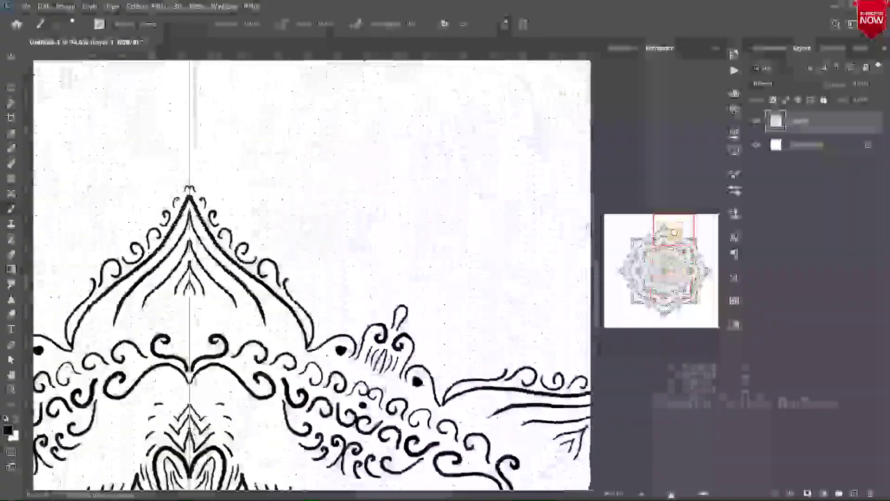
Draw a wing petal beside the arch with inner curve, ticks and dot, plus black-filled bud petals
mouse_move(320, 278)
left_mouse_down()
mouse_move(401, 264)
mouse_move(368, 289)
mouse_move(392, 305)
mouse_move(329, 298)
mouse_move(349, 322)
mouse_move(394, 309)
left_mouse_up()
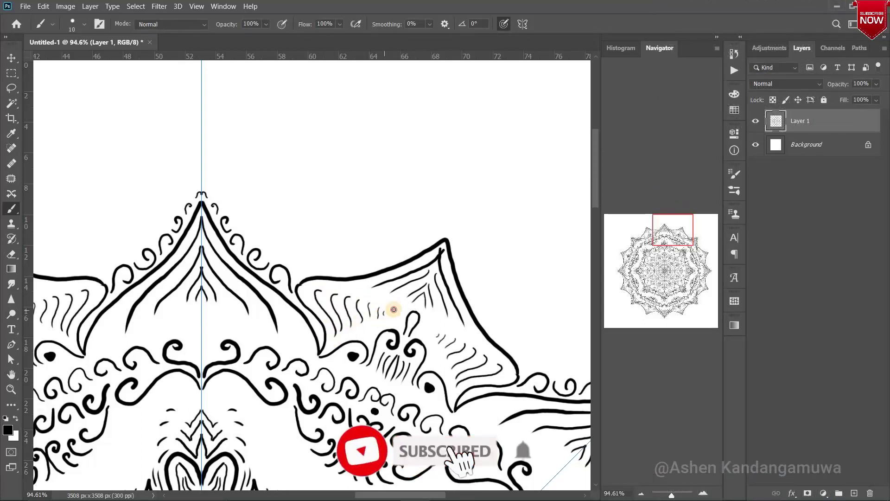
left_click_drag(383, 269, 384, 264)
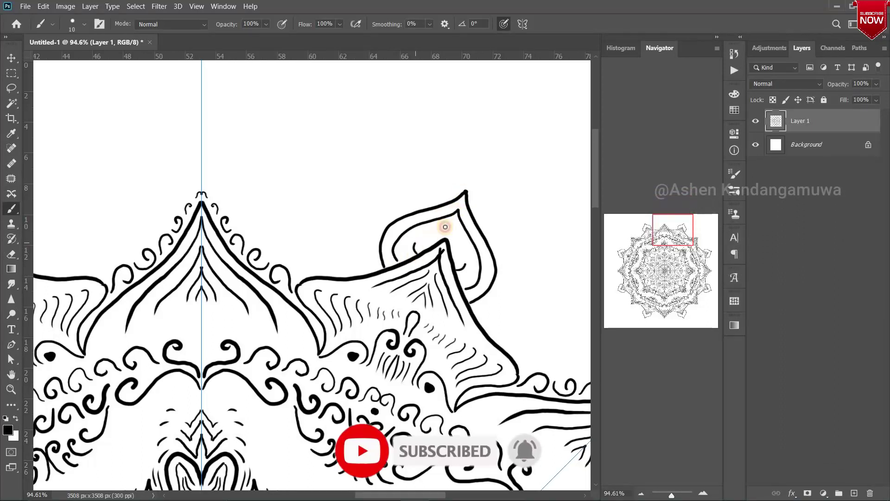
left_click_drag(445, 227, 415, 250)
left_click(398, 255)
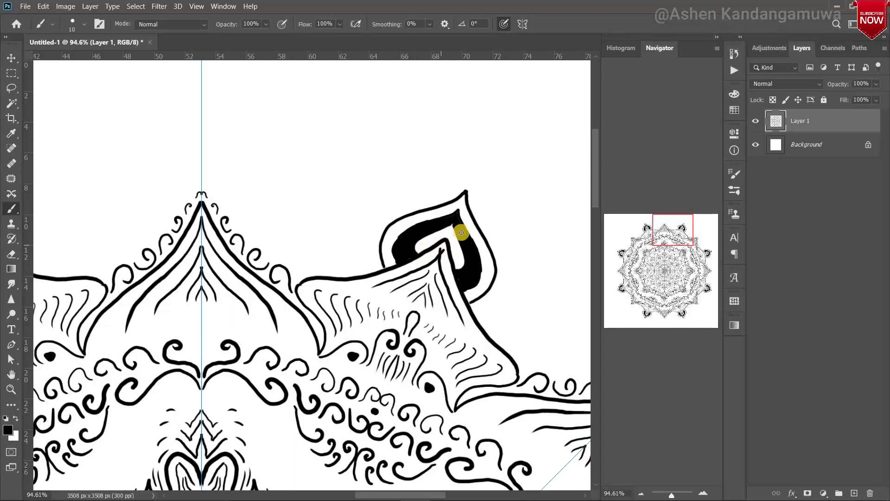
mouse_move(337, 277)
left_mouse_down()
mouse_move(349, 234)
mouse_move(381, 264)
mouse_move(366, 257)
left_mouse_up()
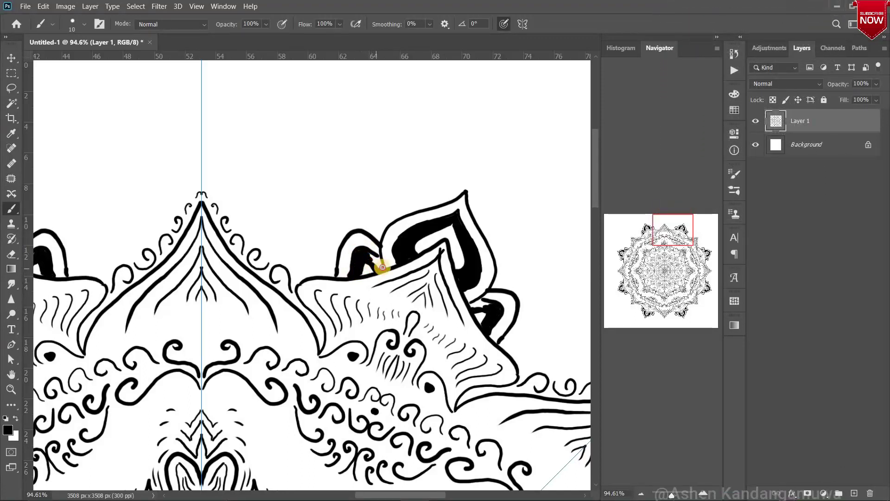
left_click_drag(375, 263, 349, 266)
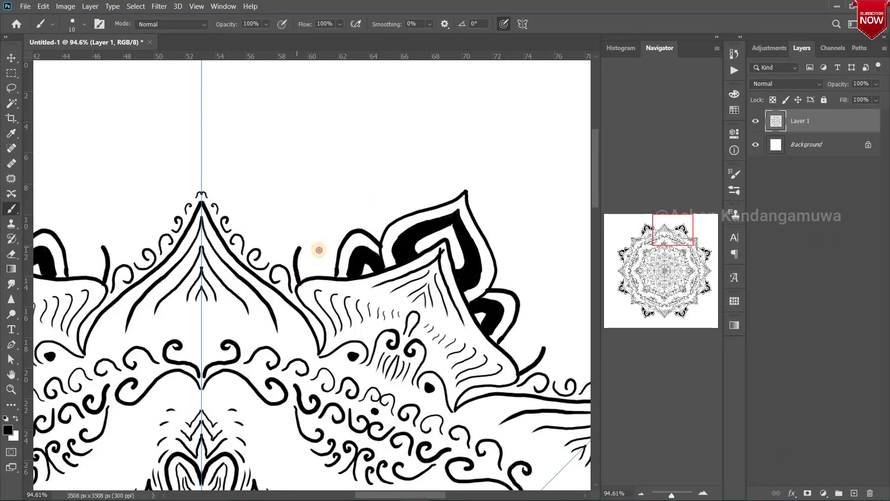
mouse_move(298, 252)
left_mouse_down()
mouse_move(335, 278)
mouse_move(323, 274)
left_mouse_up()
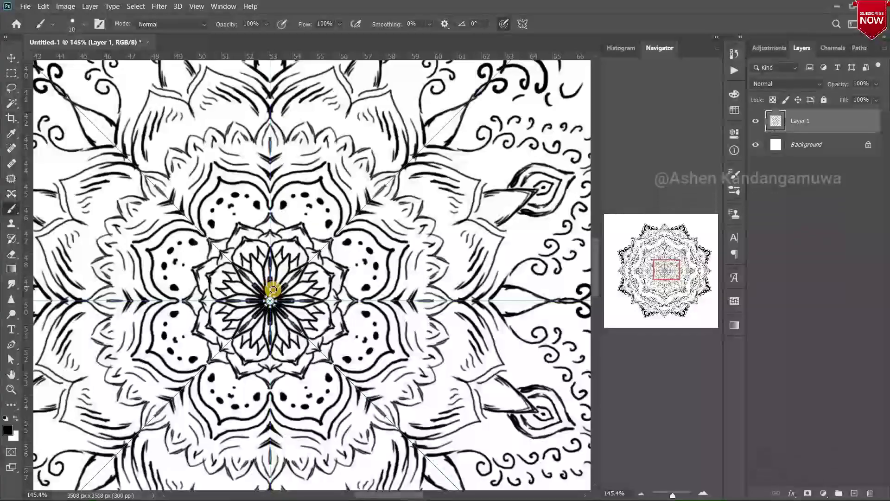
Fill the eight centre petals solid black and thicken the edges of the inner petal ring
left_click_drag(273, 289, 275, 249)
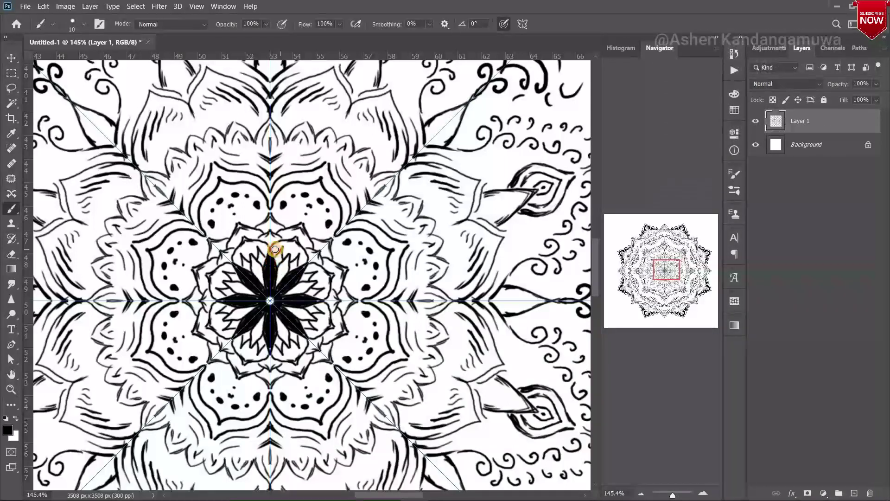
left_click_drag(278, 242, 296, 239)
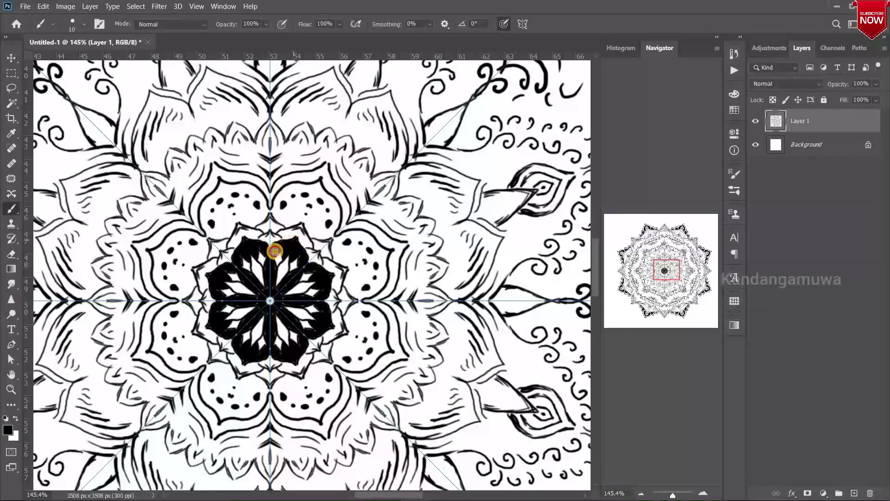
mouse_move(284, 186)
left_mouse_down()
mouse_move(324, 169)
mouse_move(299, 175)
left_mouse_up()
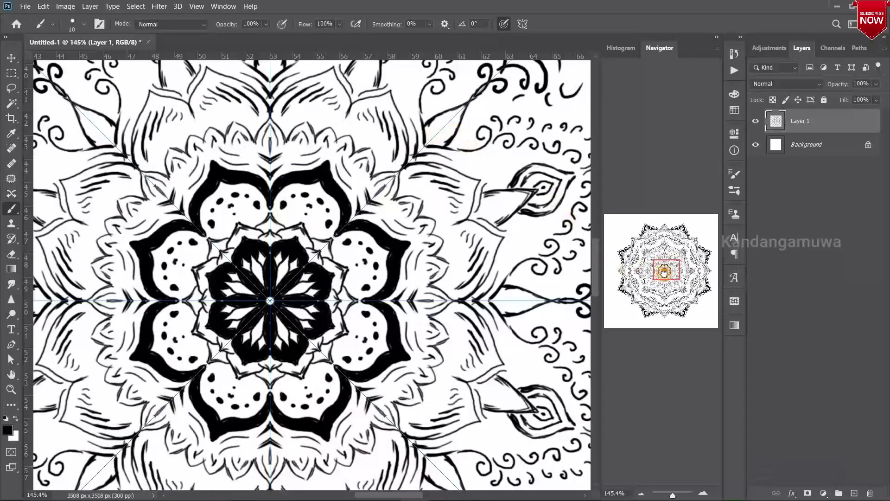
left_click_drag(665, 273, 667, 264)
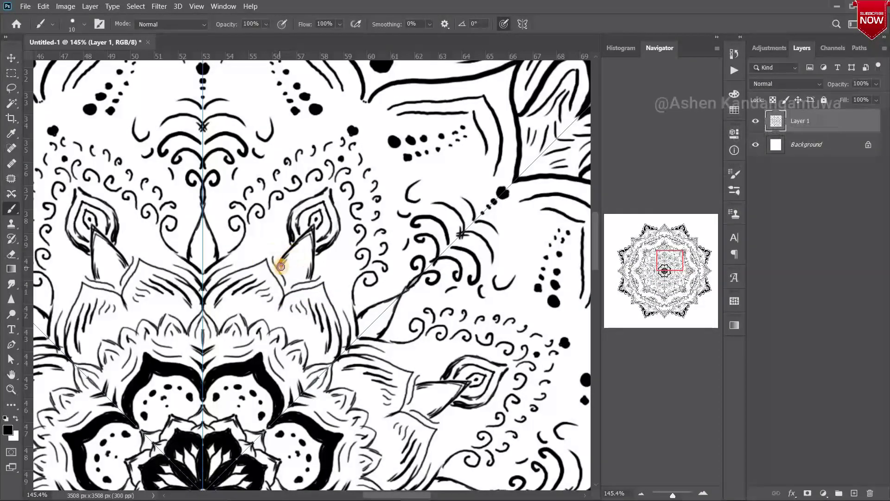
Thicken the middle-ring petal's left, upper and right edges and the central teardrop outline
mouse_move(281, 267)
left_mouse_down()
mouse_move(299, 241)
mouse_move(284, 252)
mouse_move(306, 238)
left_mouse_up()
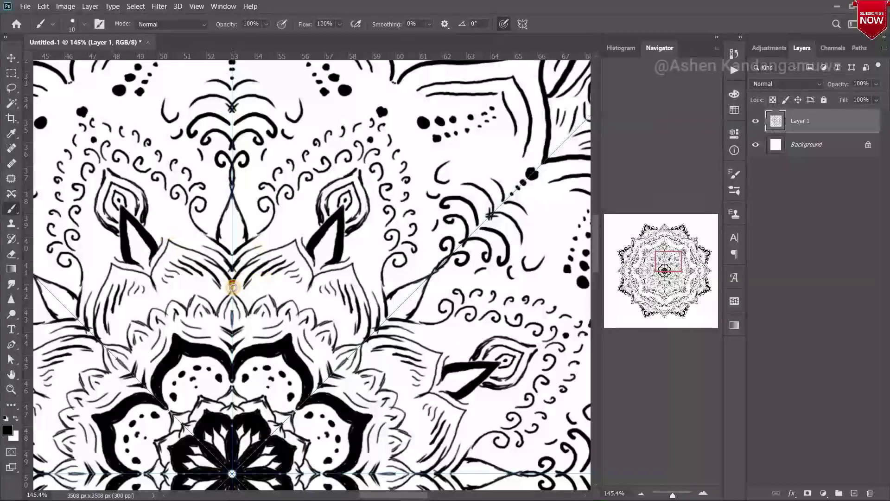
mouse_move(231, 280)
left_mouse_down()
mouse_move(258, 254)
mouse_move(301, 239)
left_mouse_up()
mouse_move(249, 268)
left_mouse_down()
mouse_move(308, 238)
mouse_move(304, 303)
left_mouse_up()
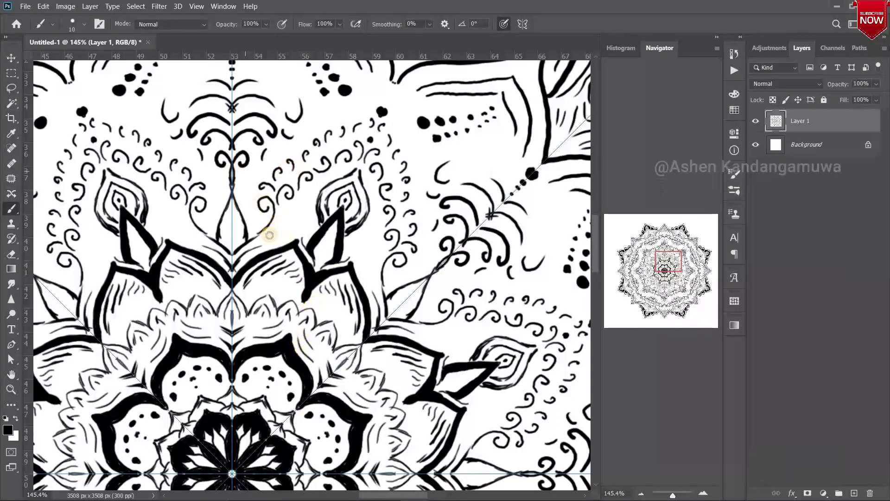
left_click_drag(218, 239, 230, 203)
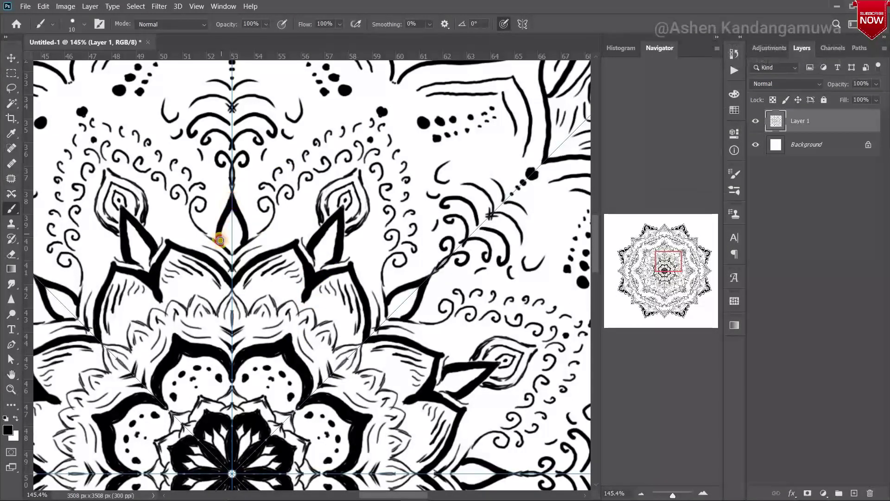
Add black dots inside the teardrop and petals and fill the upper bud black
left_click(230, 231)
left_click(327, 244)
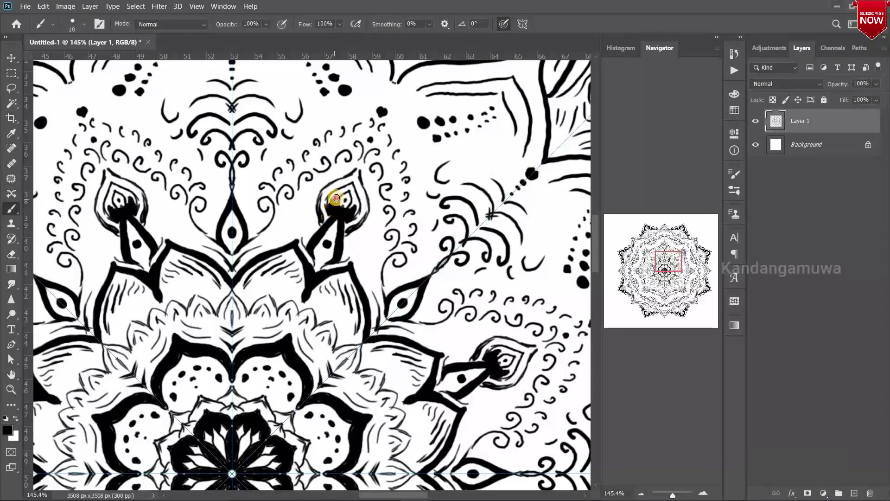
left_click_drag(335, 197, 347, 189)
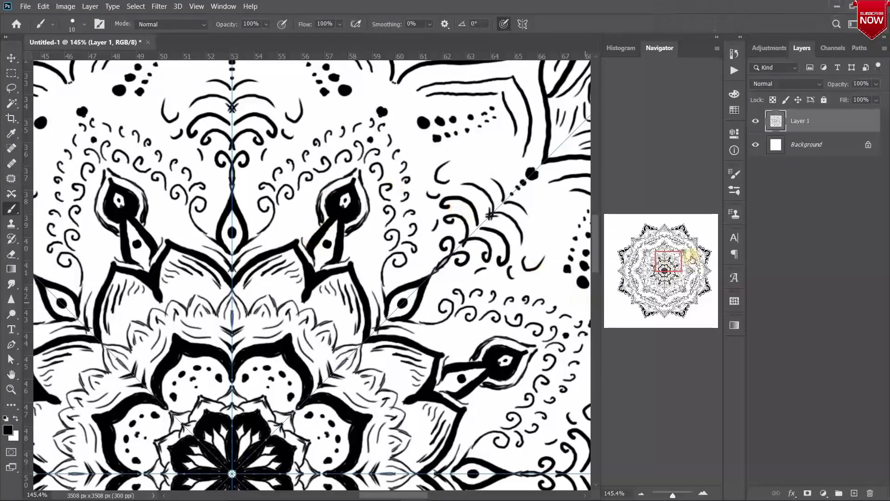
left_click_drag(668, 262, 666, 252)
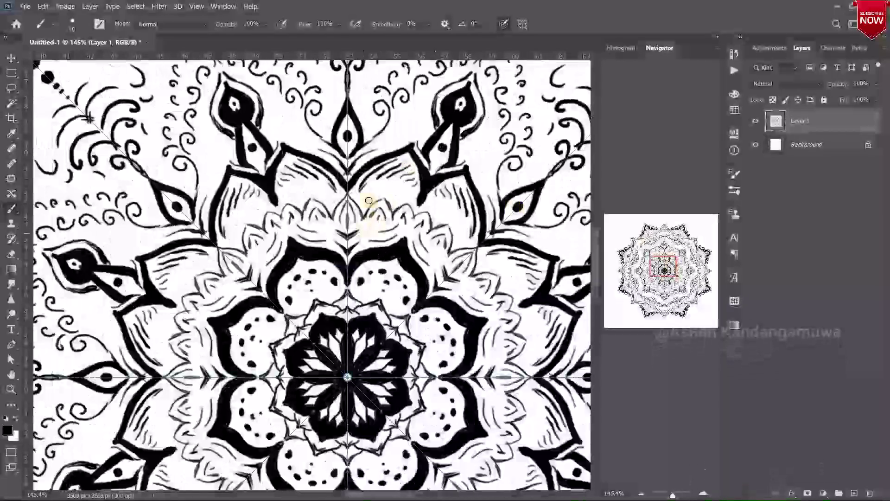
Paint short black accent strokes in the petals and a black mark in the hatched wing petal
left_click_drag(341, 220, 346, 201)
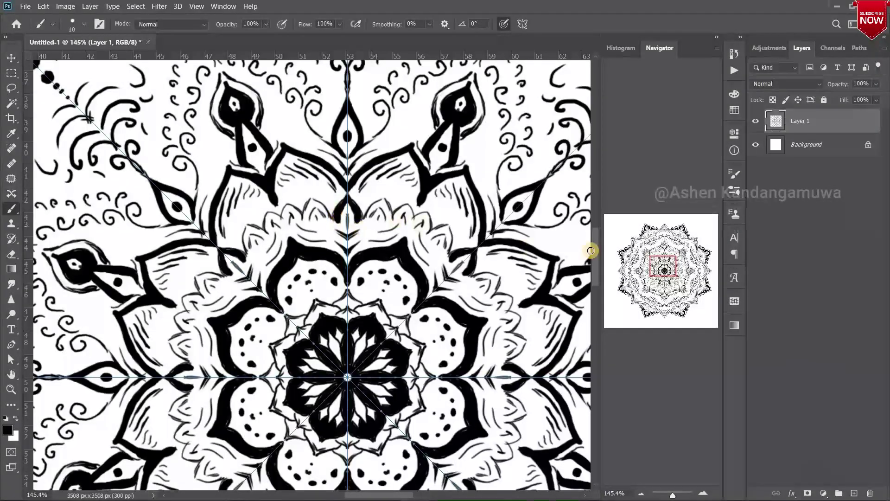
left_click_drag(396, 216, 408, 207)
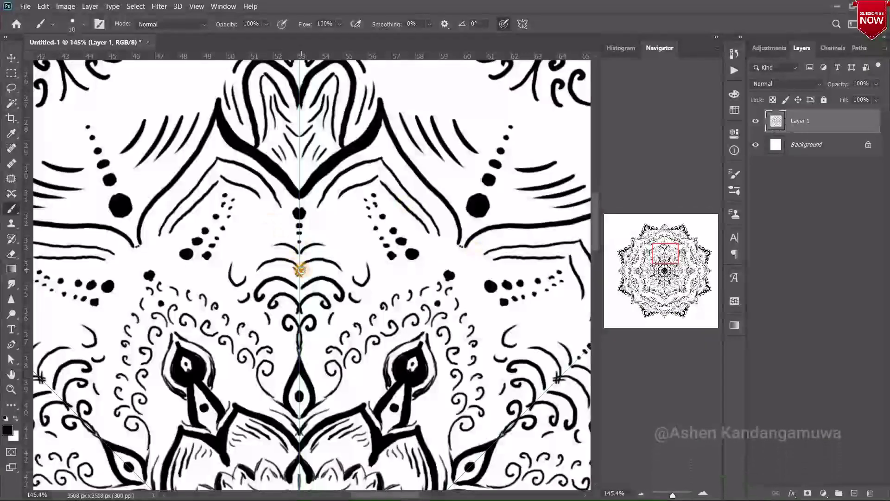
left_click(303, 271)
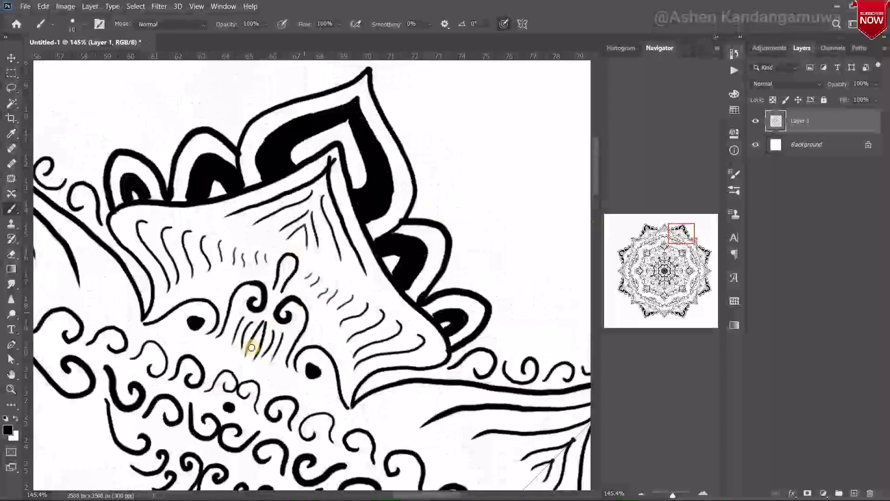
left_click_drag(260, 337, 250, 347)
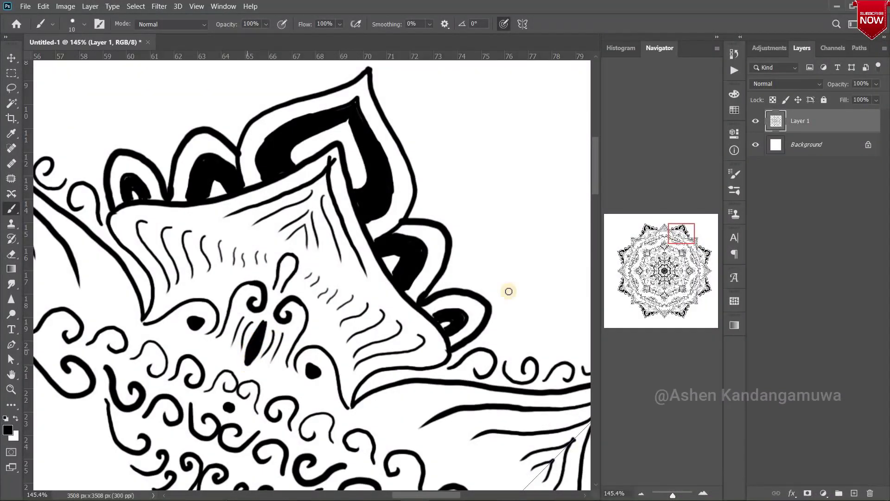